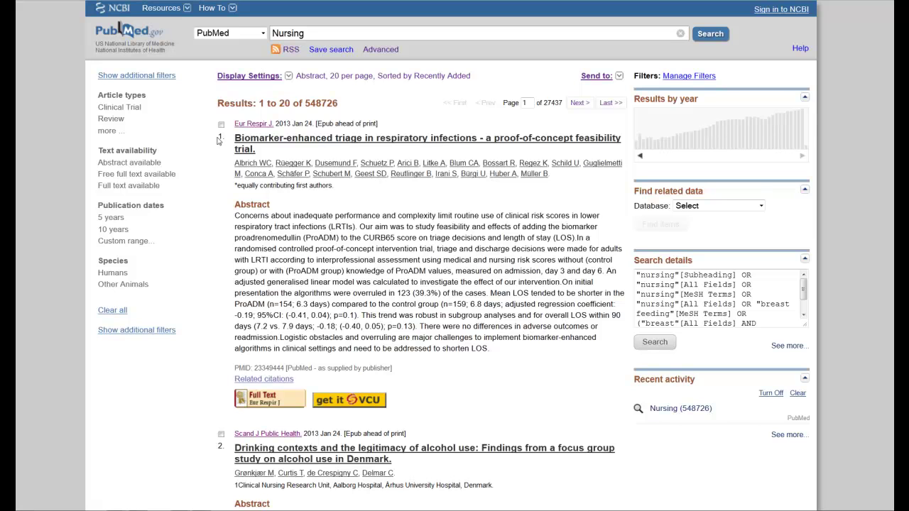
# Mark PubMed Nursing results 1, 2 and 3 for export, bringing the selection to three.
pyautogui.click(221, 126)
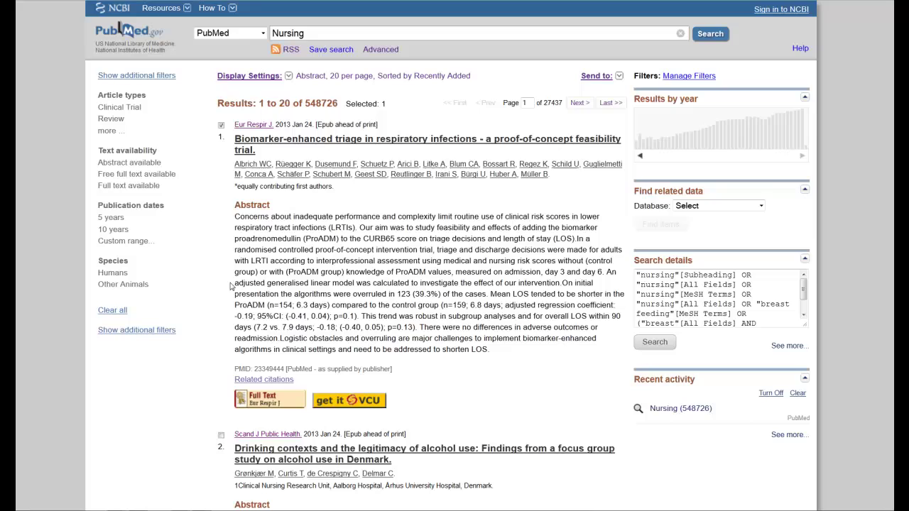
pyautogui.click(221, 436)
pyautogui.scroll(-4, 204, 409)
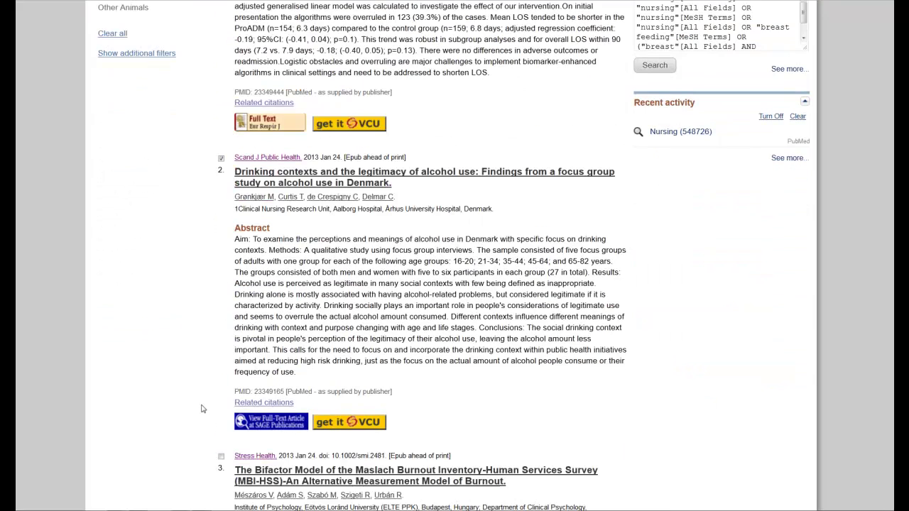
pyautogui.click(221, 457)
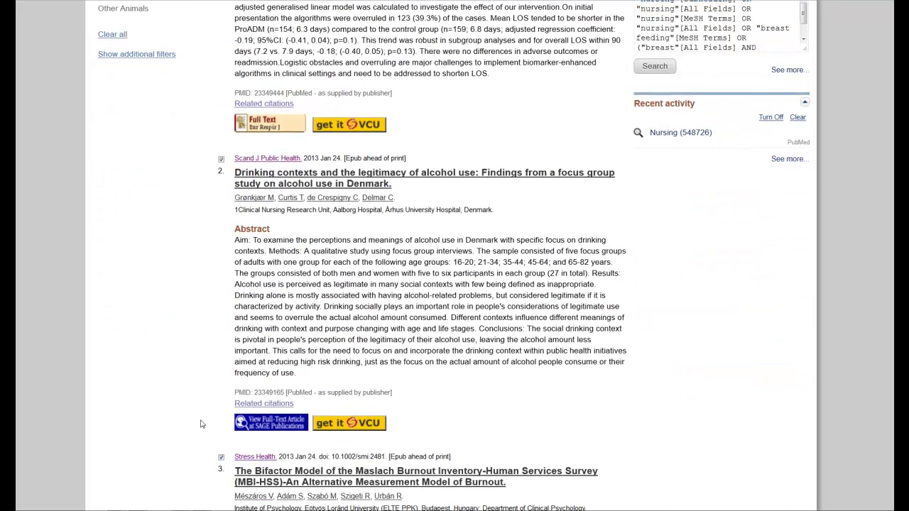
pyautogui.scroll(5, 203, 425)
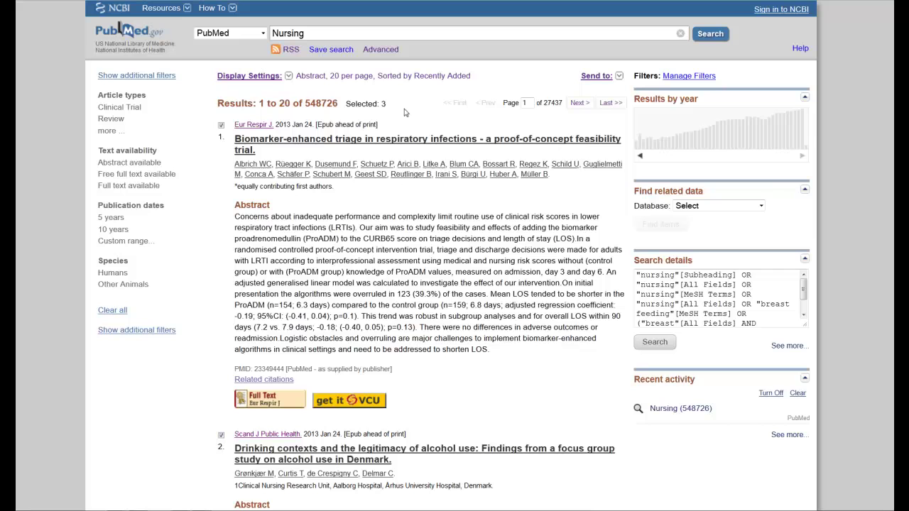
# Switch the Display Settings format to MEDLINE for the selected citations.
pyautogui.click(288, 77)
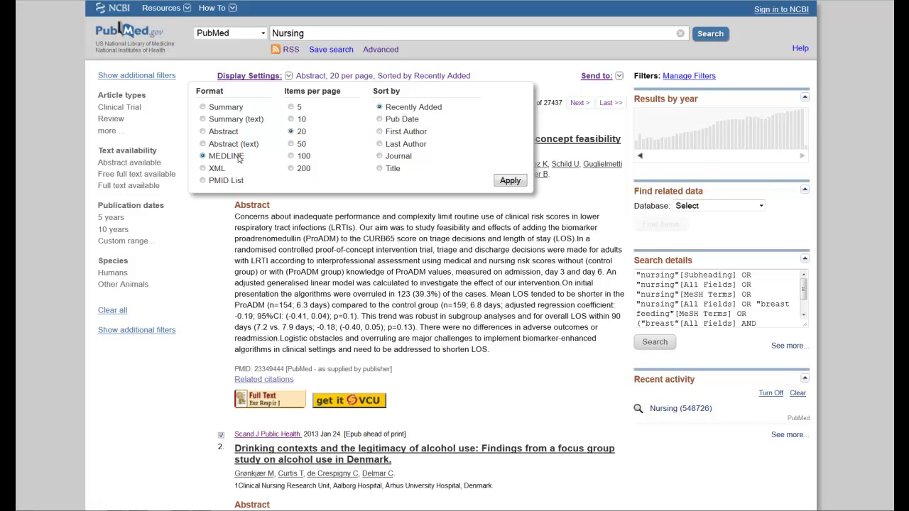
pyautogui.click(516, 186)
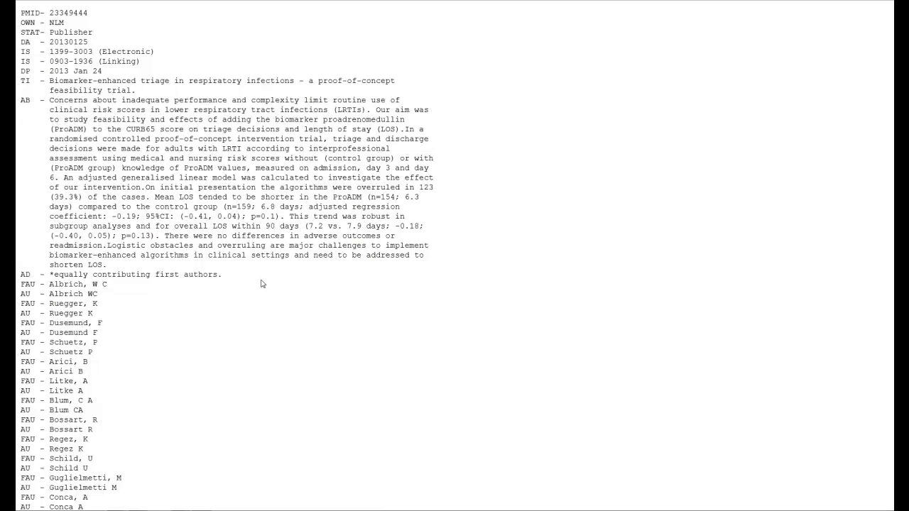
# Select all of the MEDLINE record text on the page for copying.
pyautogui.rightClick(261, 284)
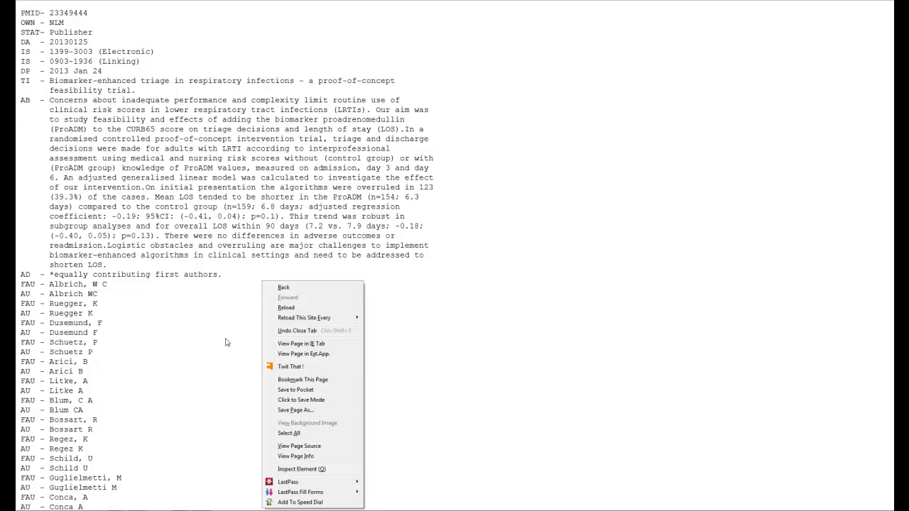
pyautogui.click(289, 433)
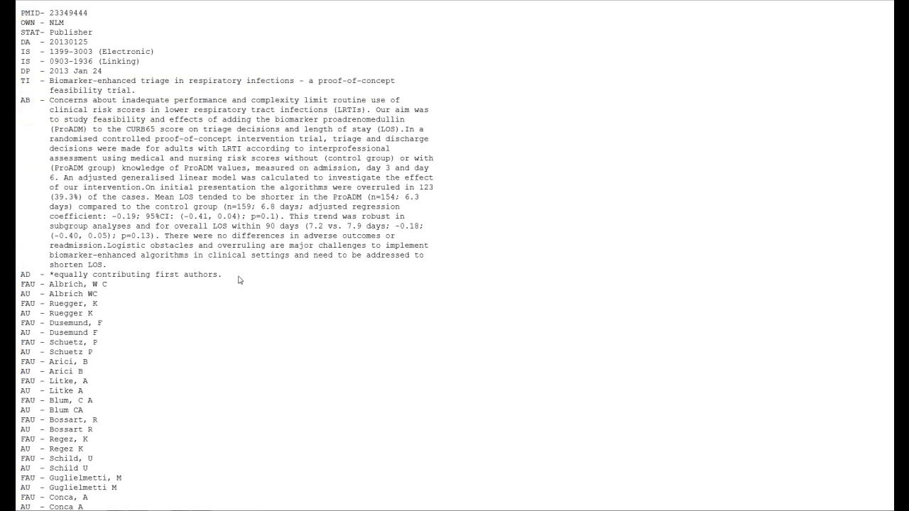
pyautogui.rightClick(239, 277)
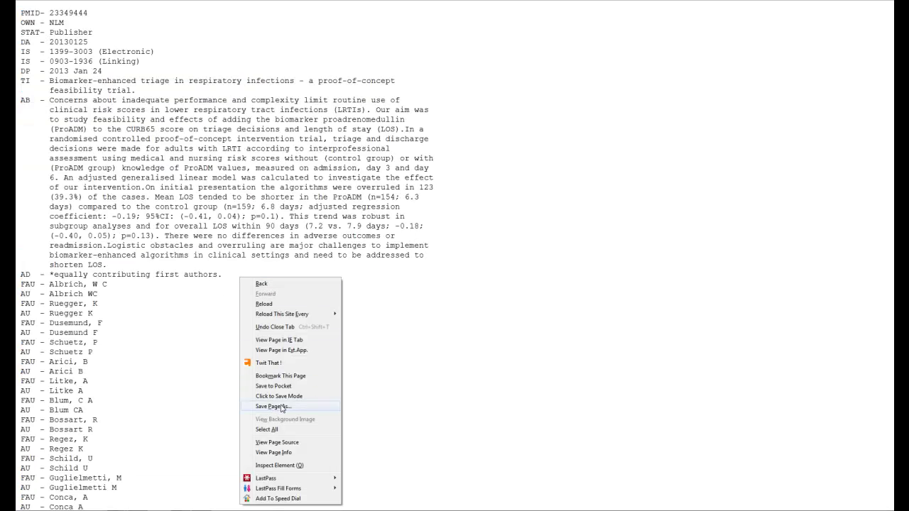
pyautogui.click(282, 431)
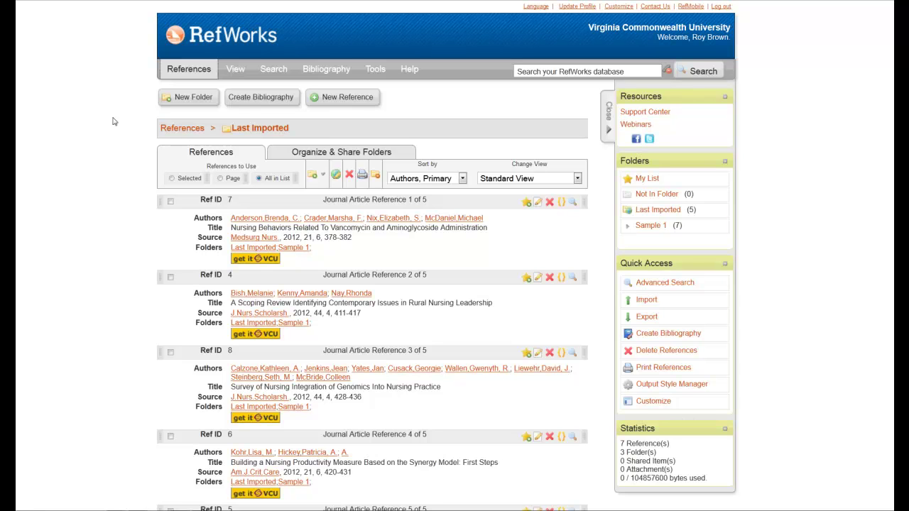
# Choose Import from the RefWorks References menu.
pyautogui.moveTo(186, 74)
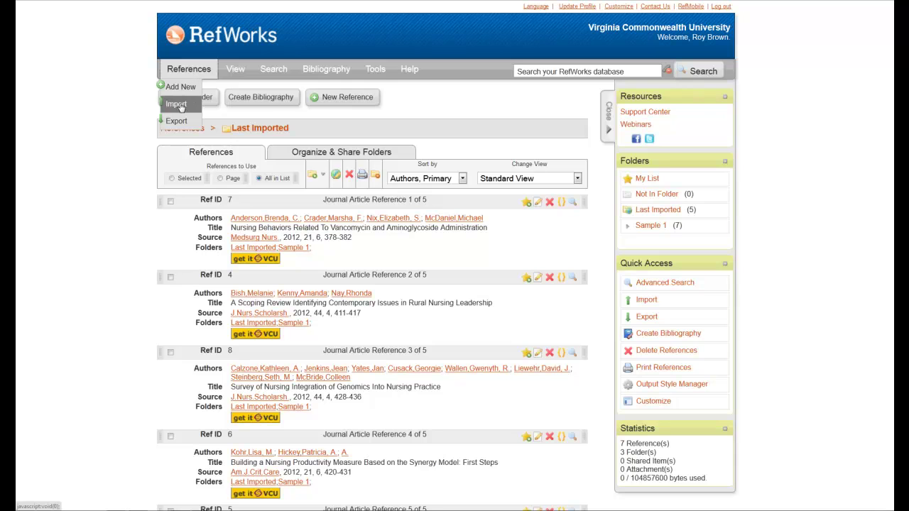
pyautogui.click(177, 104)
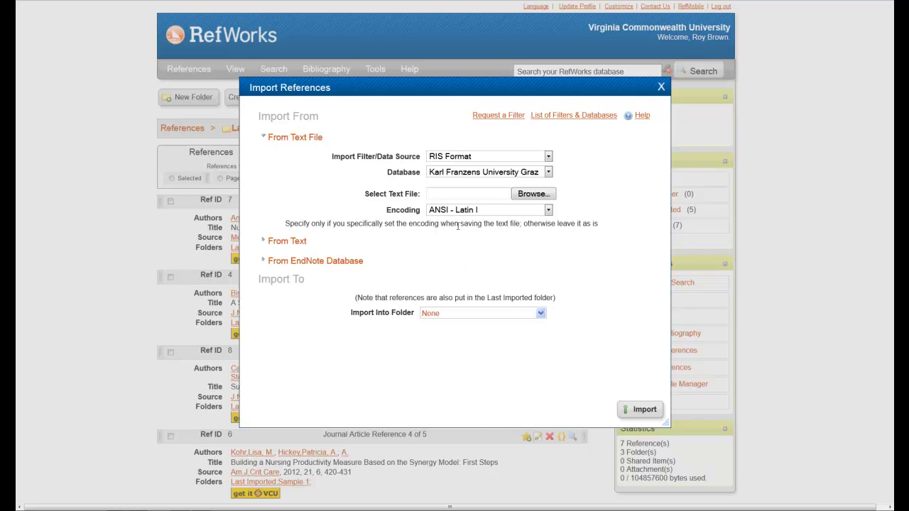
# Pick NLM PubMed as the import filter, which sets the PubMed database and ANSI - Latin I encoding.
pyautogui.click(549, 157)
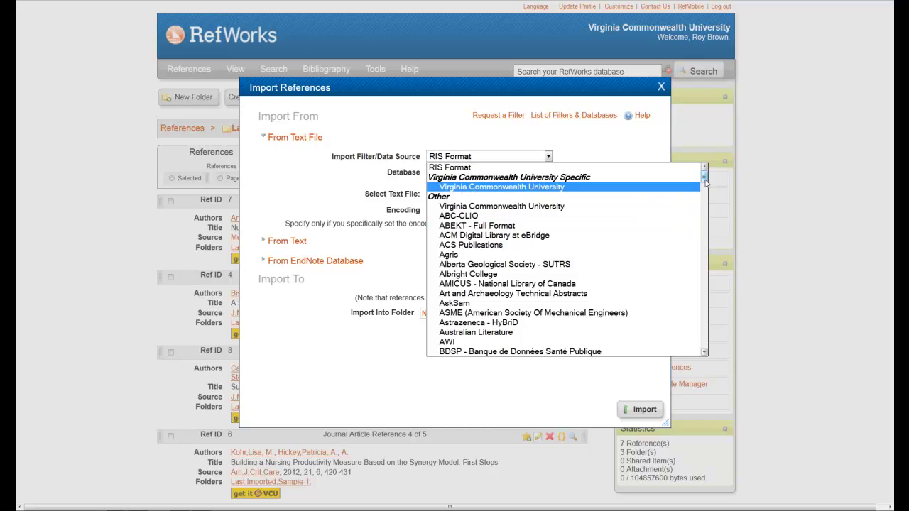
pyautogui.moveTo(704, 178); pyautogui.dragTo(703, 288)
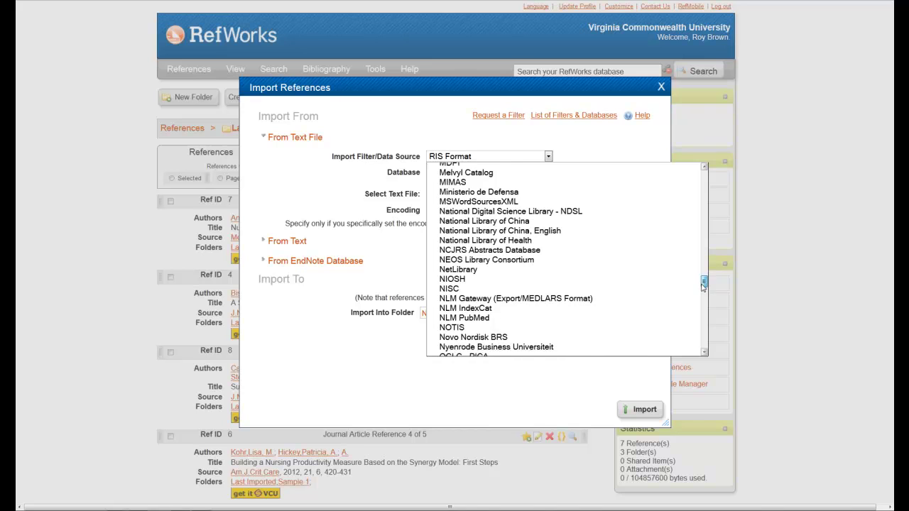
pyautogui.click(566, 323)
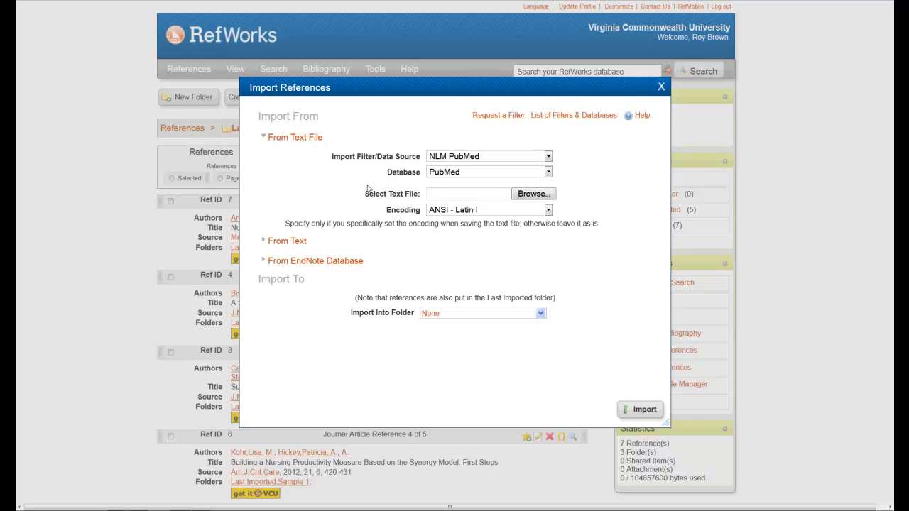
# Paste the copied MEDLINE records, starting with PMID 23349444, into the From Text box.
pyautogui.click(285, 242)
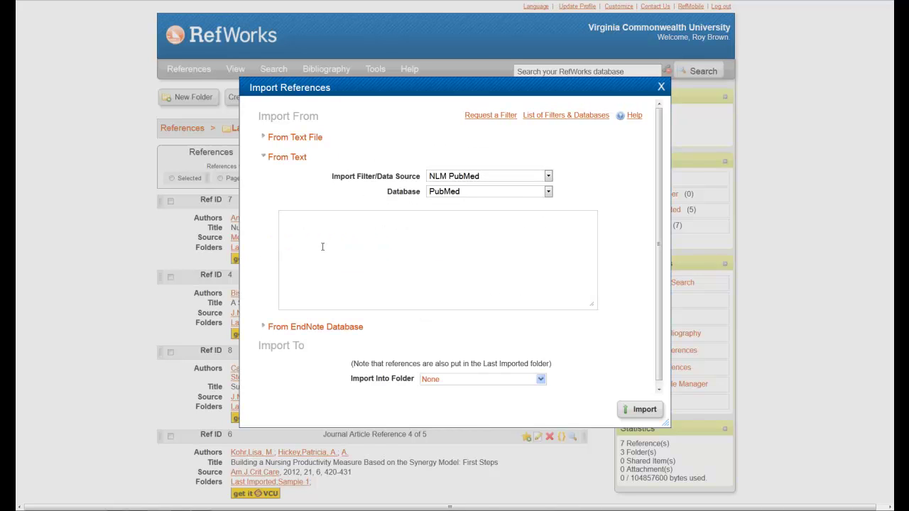
pyautogui.click(320, 229)
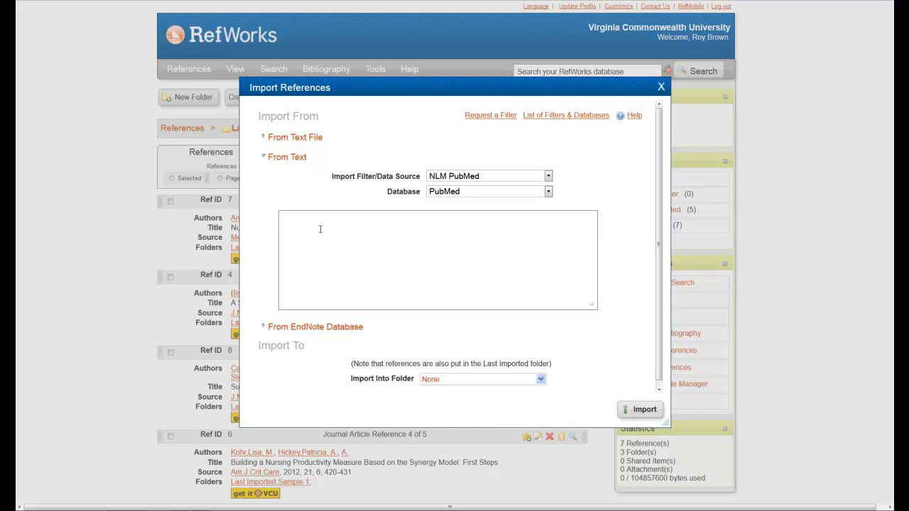
pyautogui.rightClick(320, 229)
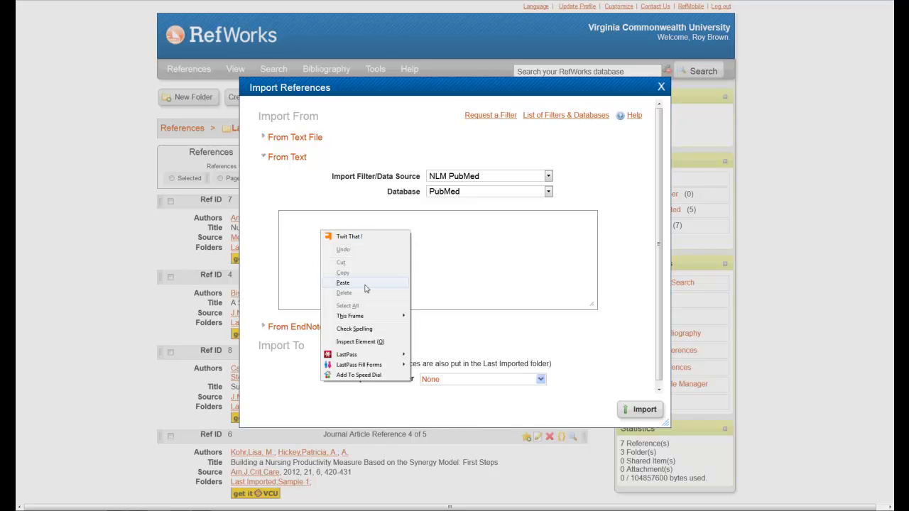
pyautogui.click(499, 242)
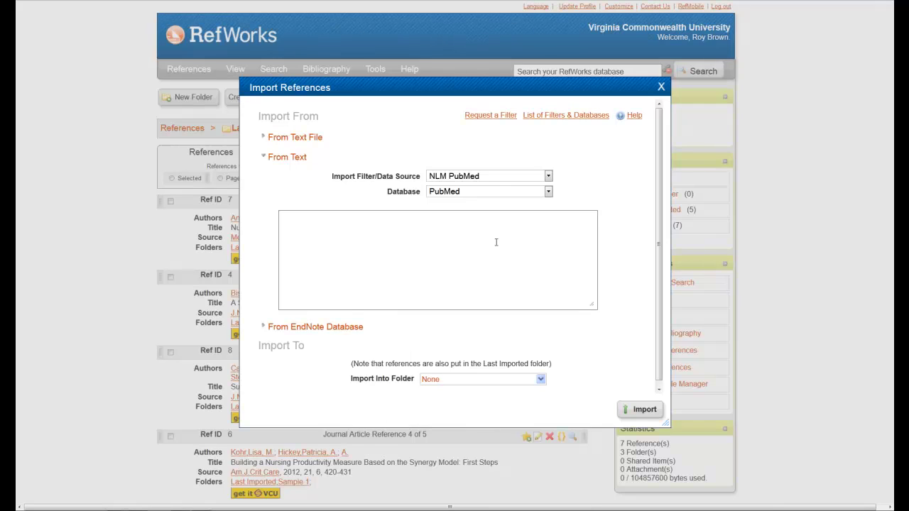
pyautogui.hotkey('ctrl', 'v')
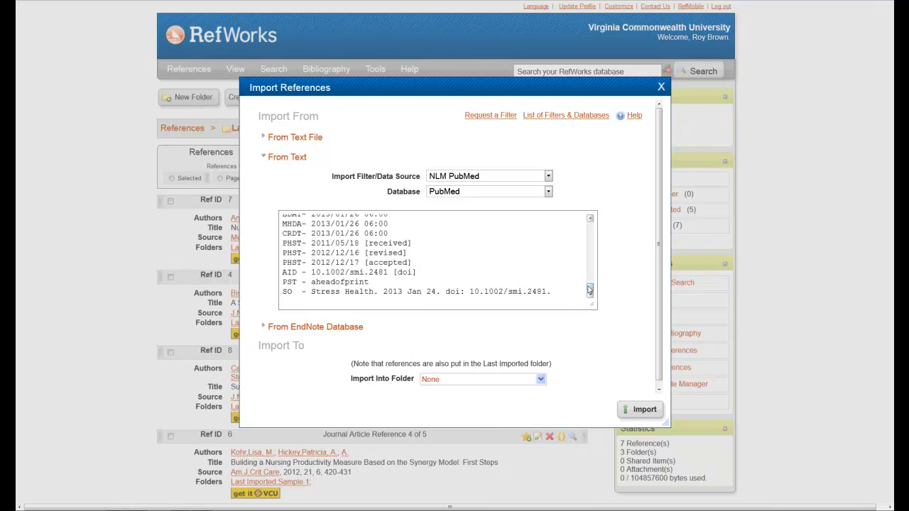
pyautogui.scroll(10, 588, 277)
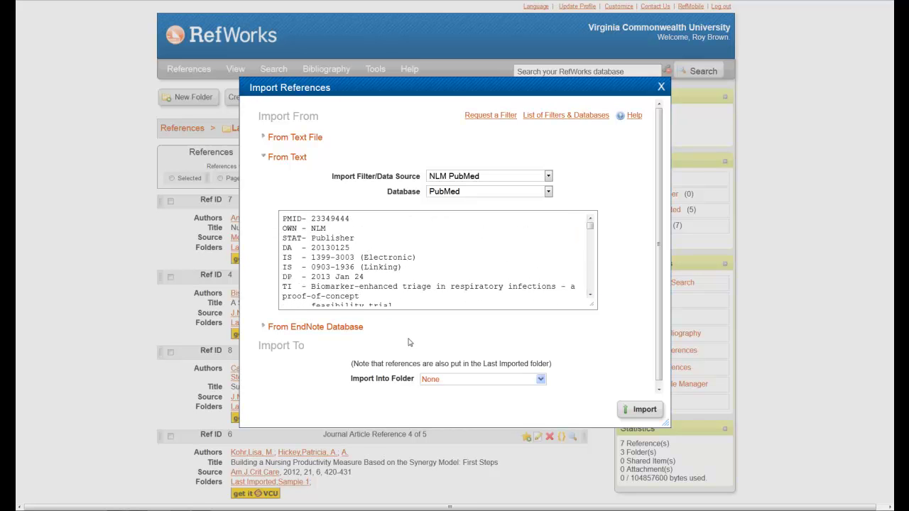
pyautogui.click(539, 380)
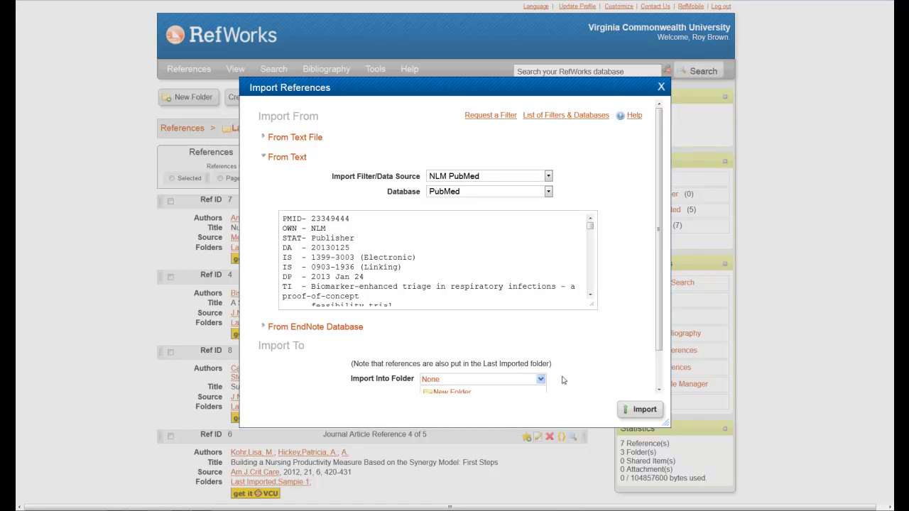
# Import the three pasted references into the Sample 1 folder.
pyautogui.scroll(-3, 573, 366)
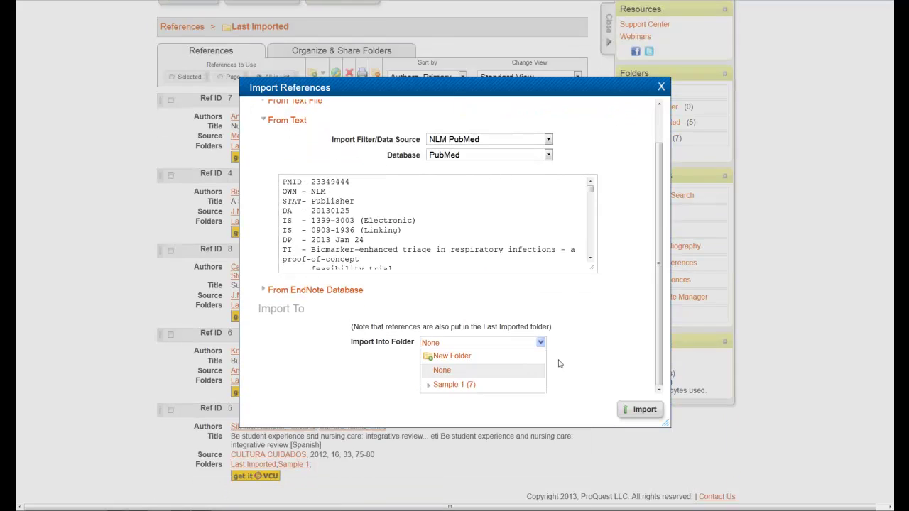
pyautogui.click(460, 389)
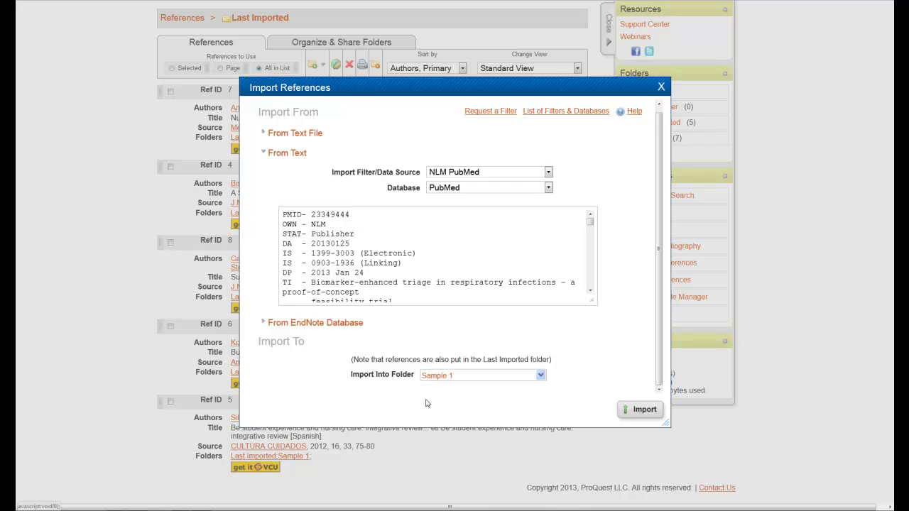
pyautogui.click(638, 411)
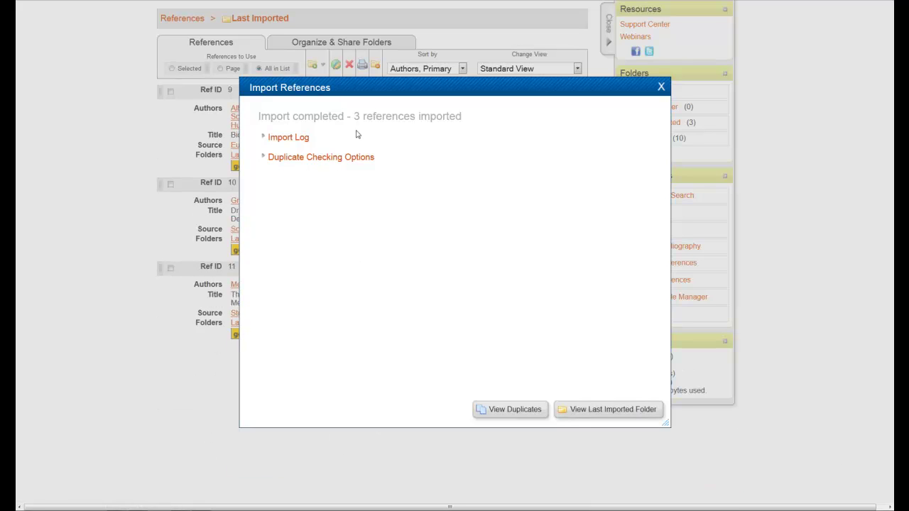
# View the three new references in Last Imported, then return to the PubMed MEDLINE record.
pyautogui.click(634, 415)
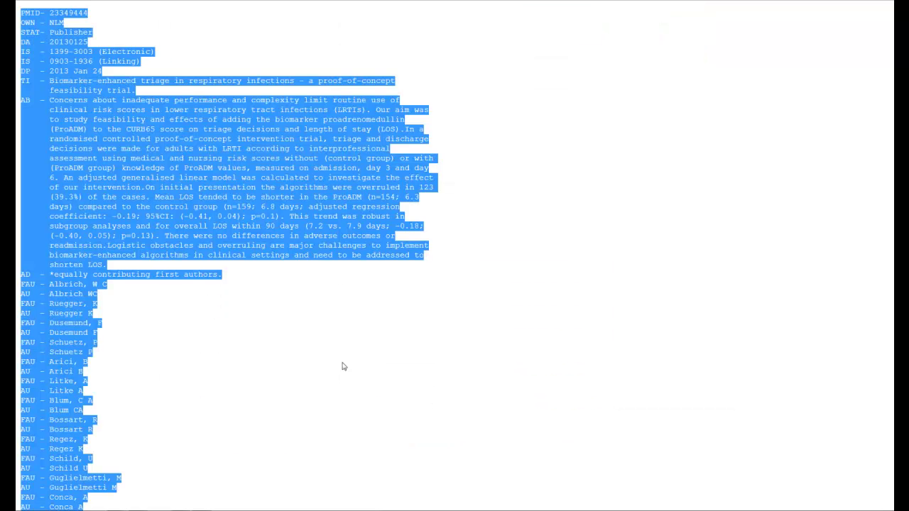
pyautogui.click(345, 365)
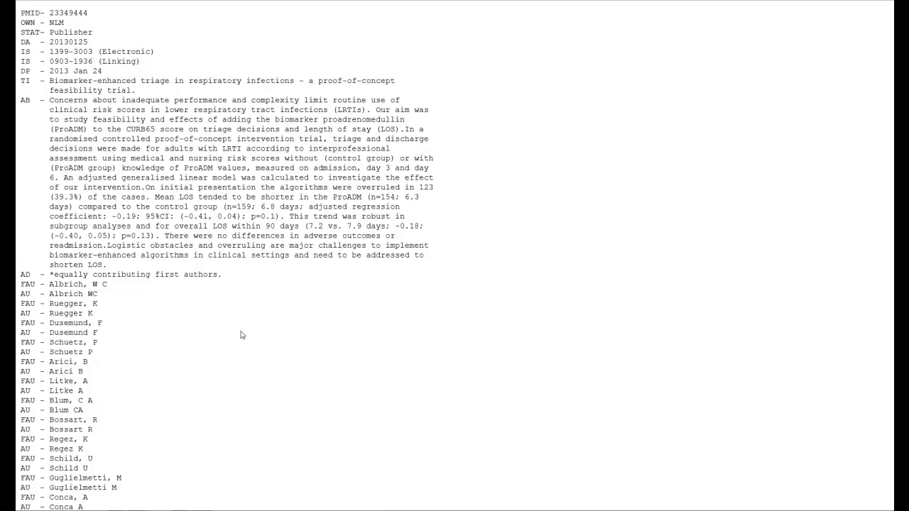
# Save the MEDLINE record page as pubmed.htm using the Text Files type.
pyautogui.rightClick(264, 280)
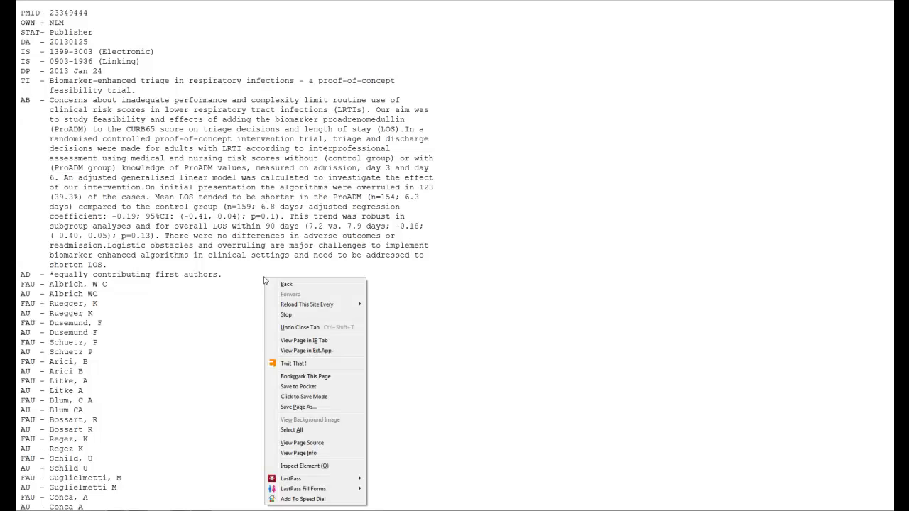
pyautogui.click(310, 407)
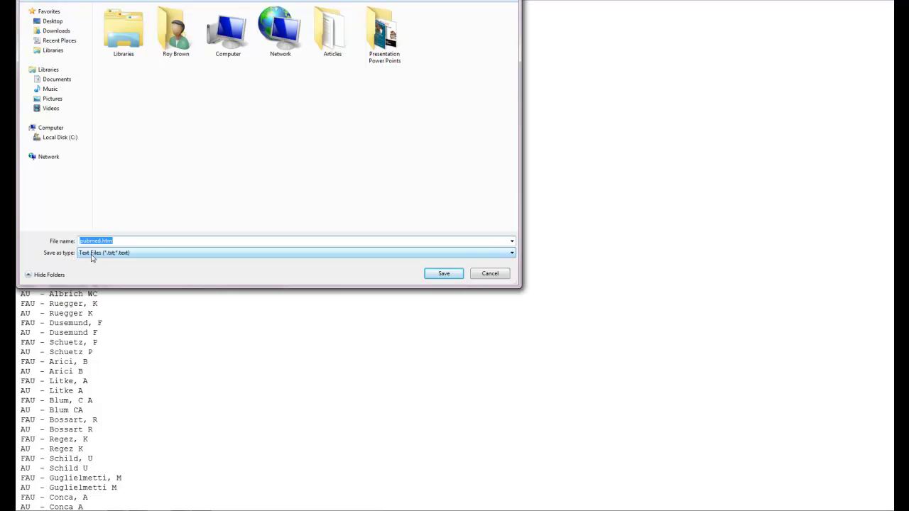
pyautogui.click(130, 256)
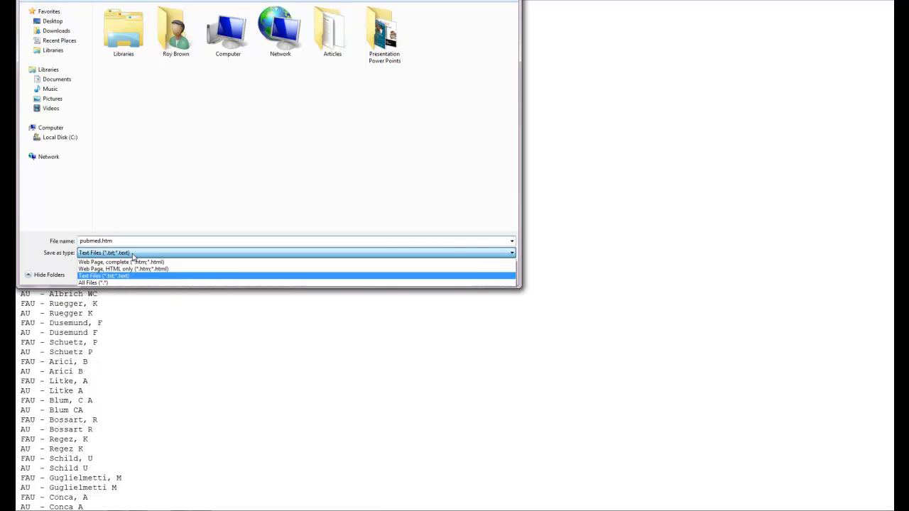
pyautogui.click(127, 276)
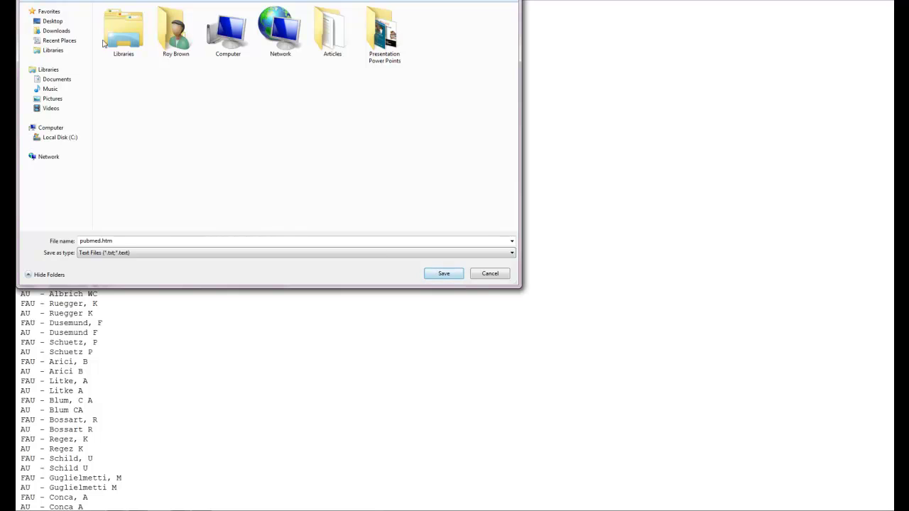
pyautogui.click(443, 274)
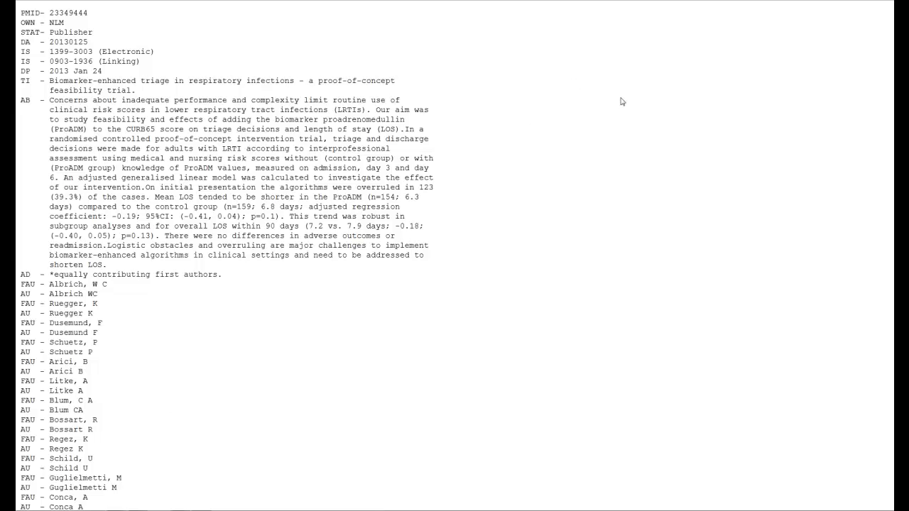
# Show the desktop with the saved pubmed.htm, then return to the RefWorks window.
pyautogui.press('super+d')
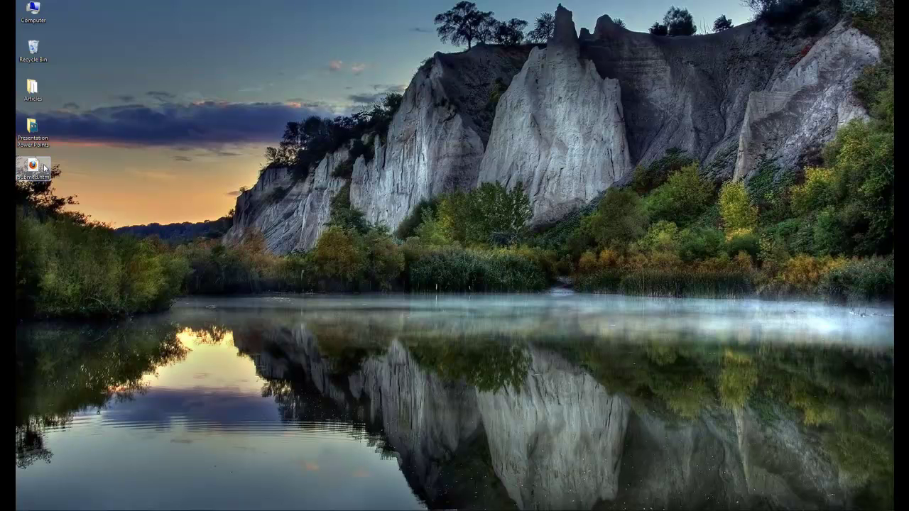
pyautogui.moveTo(181, 507)
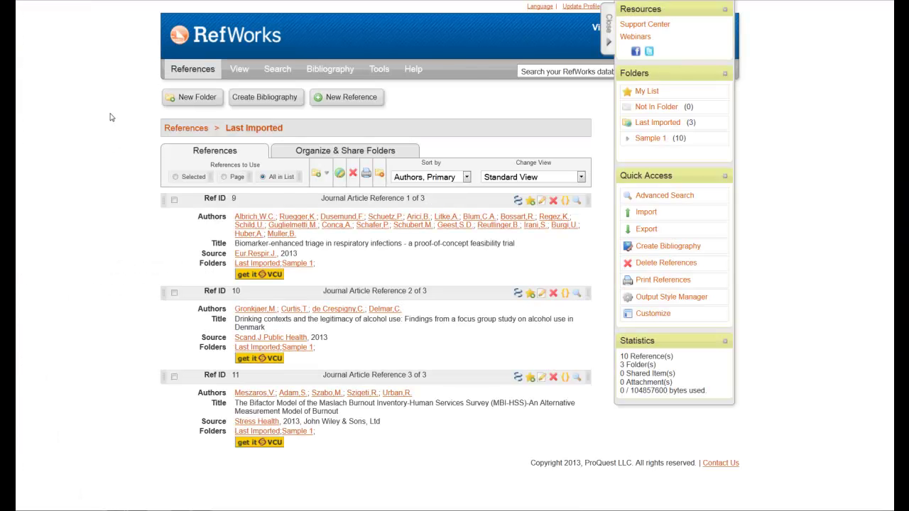
# Start a reference import and choose the saved pubmed.htm file as the text file.
pyautogui.moveTo(187, 74)
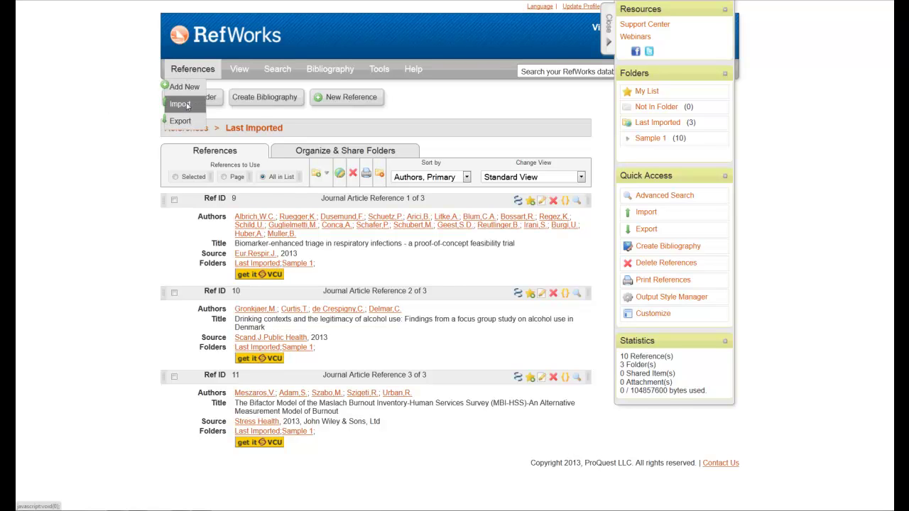
pyautogui.click(186, 105)
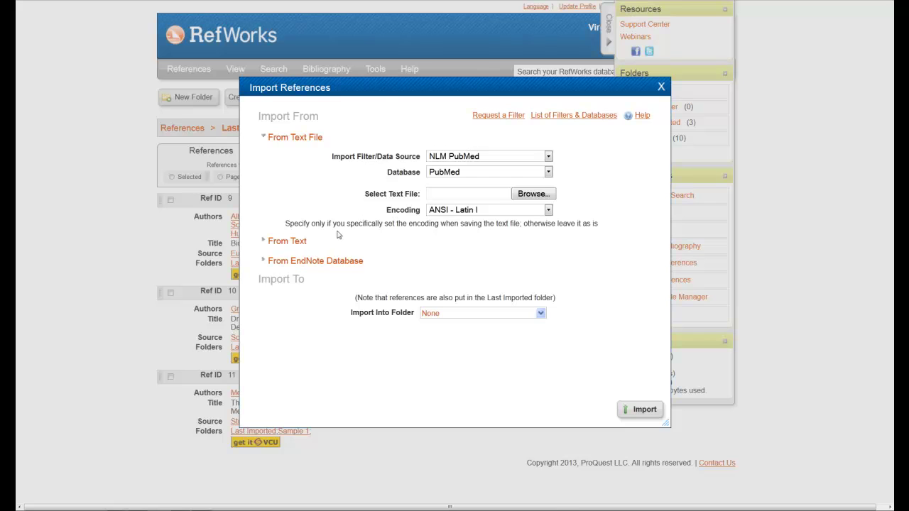
pyautogui.click(531, 194)
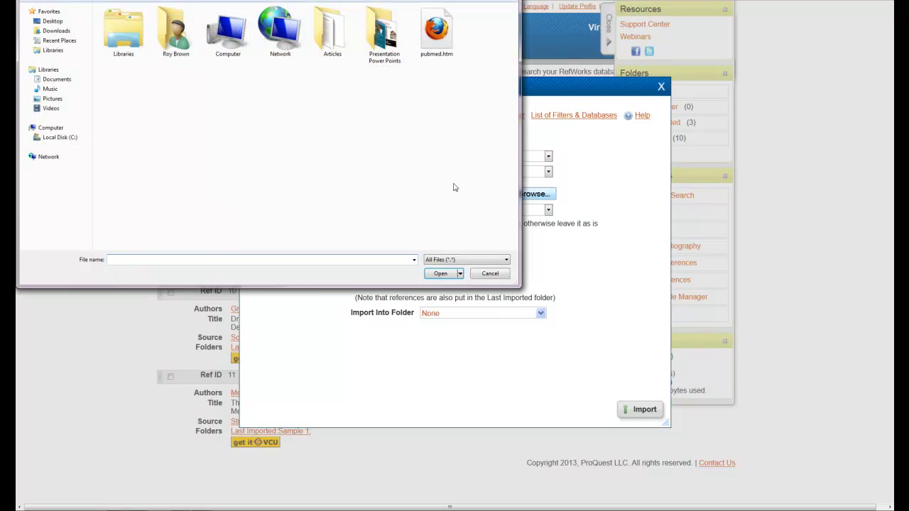
pyautogui.click(438, 36)
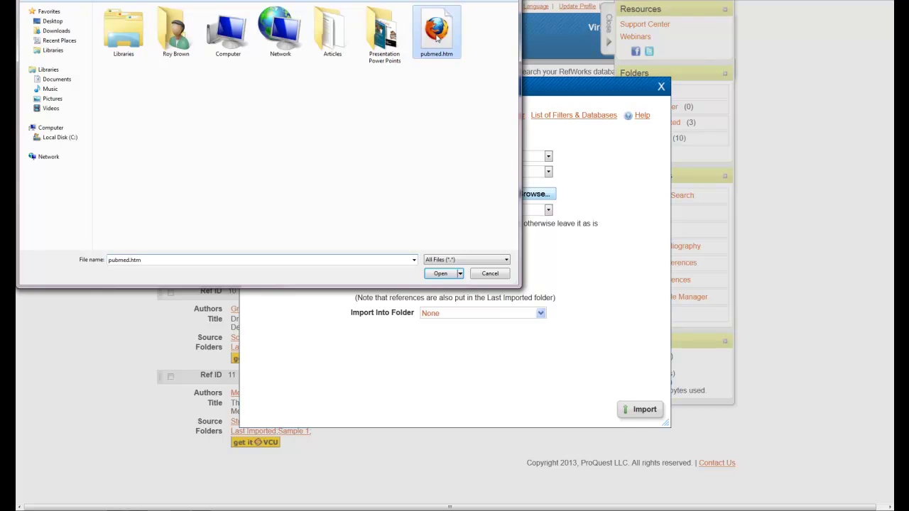
pyautogui.click(445, 275)
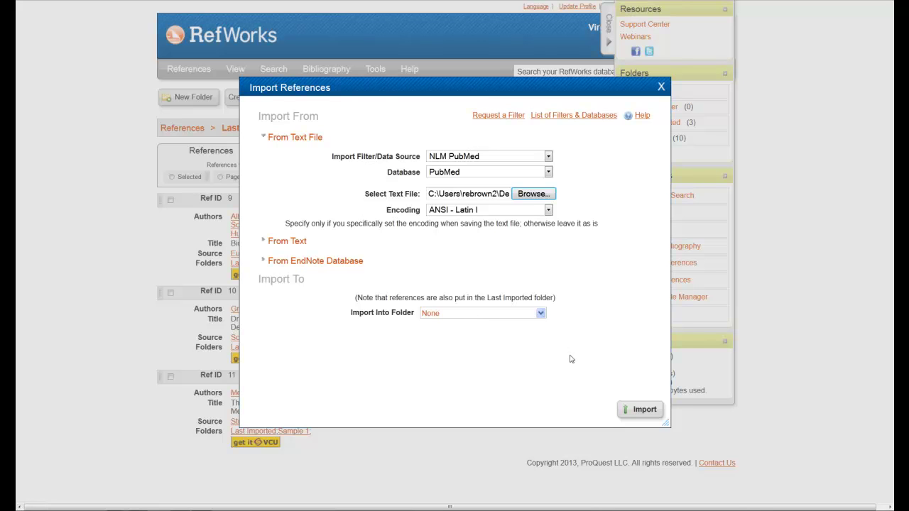
# Import the three references from pubmed.htm and view them in Last Imported.
pyautogui.click(637, 411)
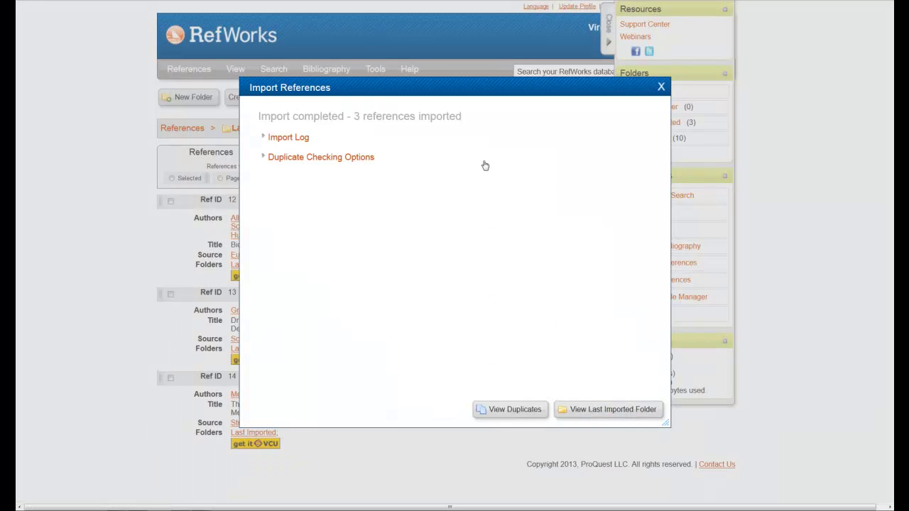
pyautogui.click(616, 410)
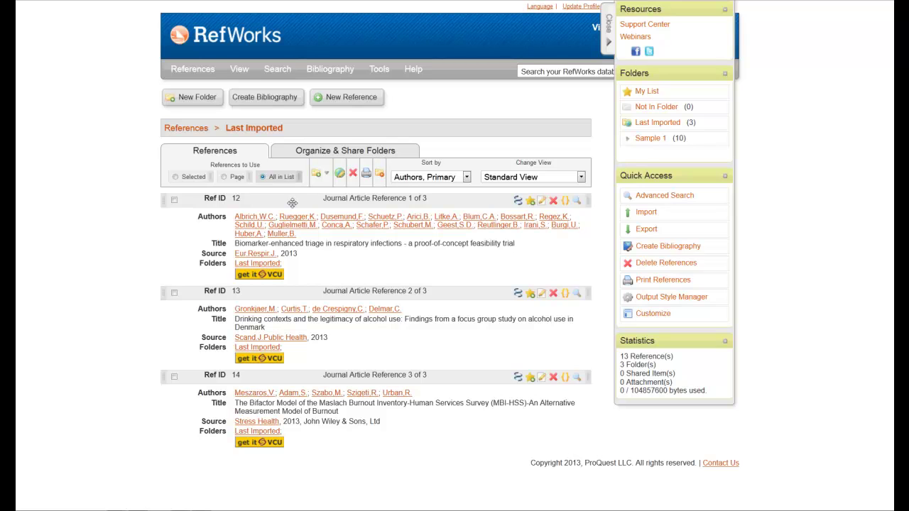
# Add the three Last Imported references to the Sample 1 folder.
pyautogui.click(327, 176)
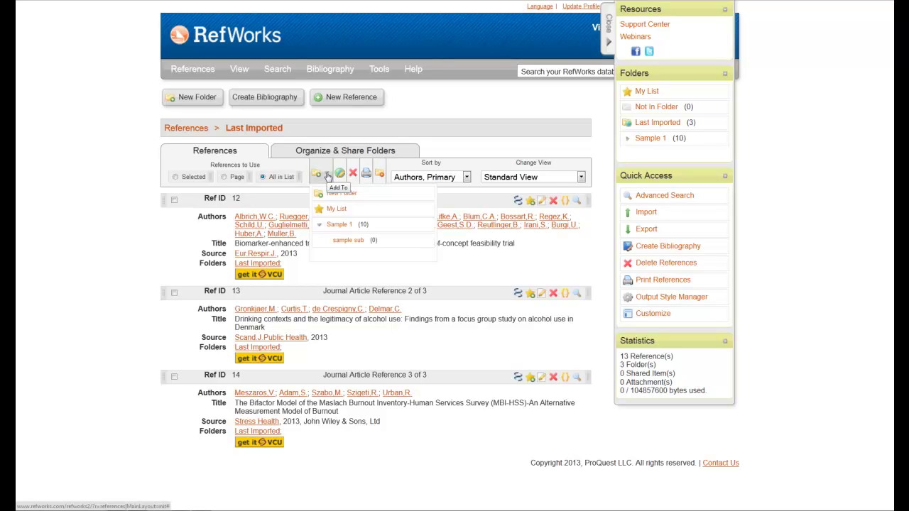
pyautogui.click(340, 225)
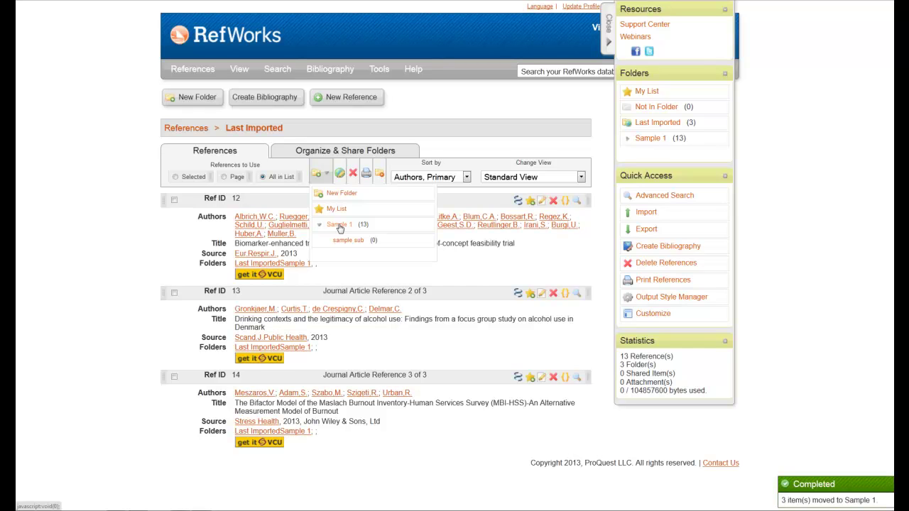